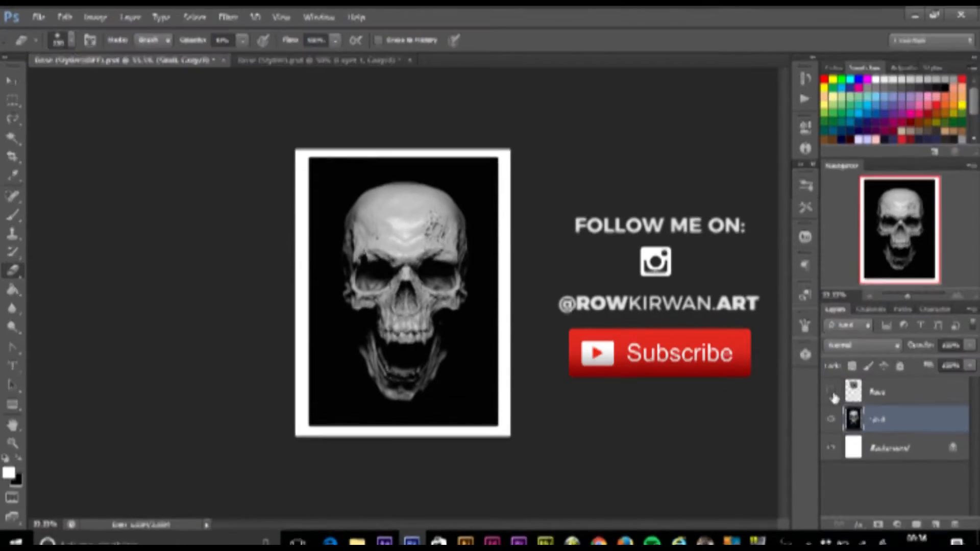
- Reveal the Rose layer, then test moving the skull and rose with the Move tool and undo both moves
{"action": "left_click", "coordinate": [832, 392]}
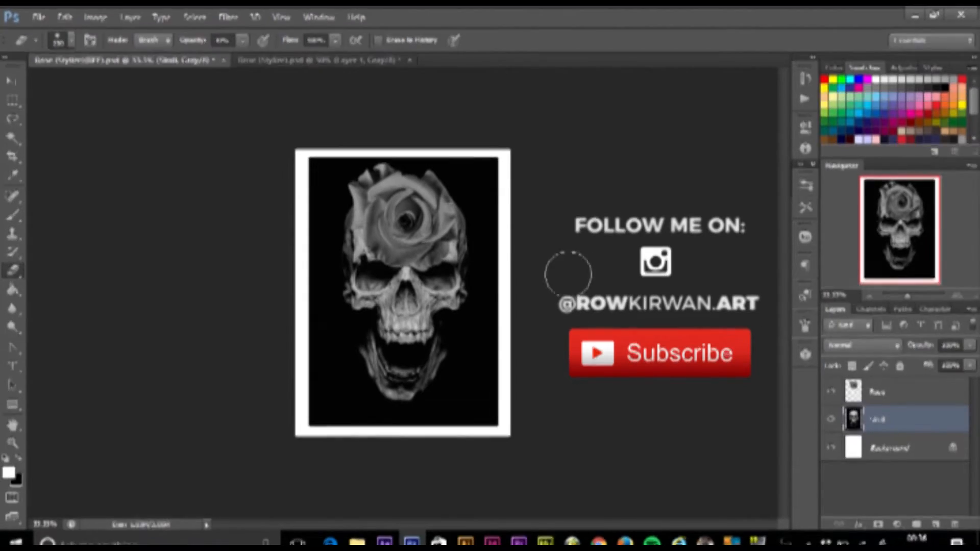
{"action": "key", "text": "v"}
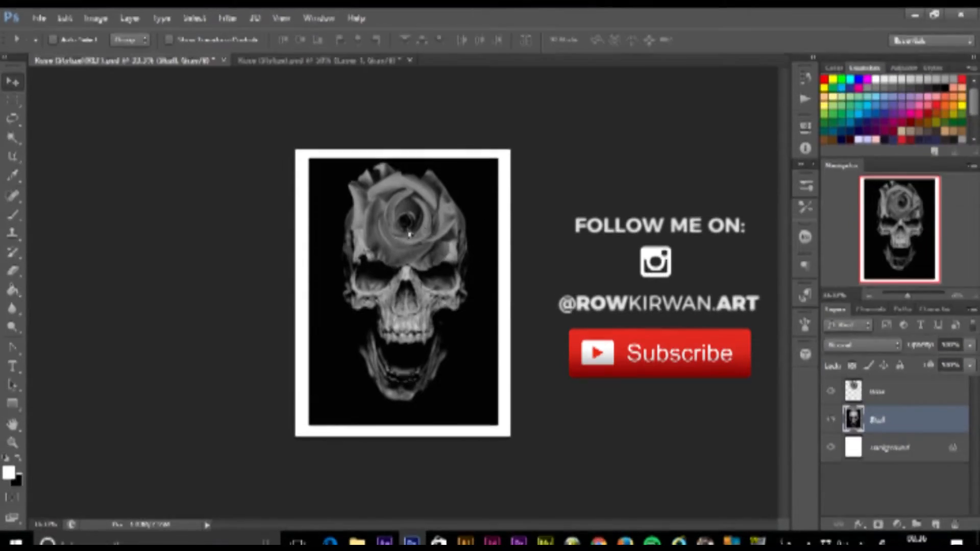
{"action": "left_click_drag", "start_coordinate": [410, 234], "coordinate": [410, 266]}
{"action": "key", "text": "ctrl+z"}
{"action": "left_click", "coordinate": [877, 395]}
{"action": "left_click_drag", "start_coordinate": [415, 227], "coordinate": [452, 265]}
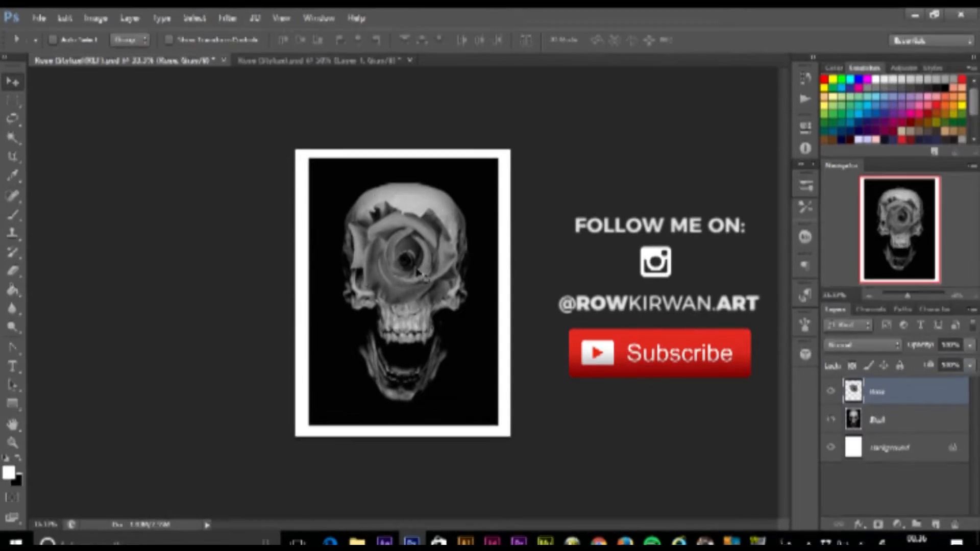
{"action": "key", "text": "ctrl+z"}
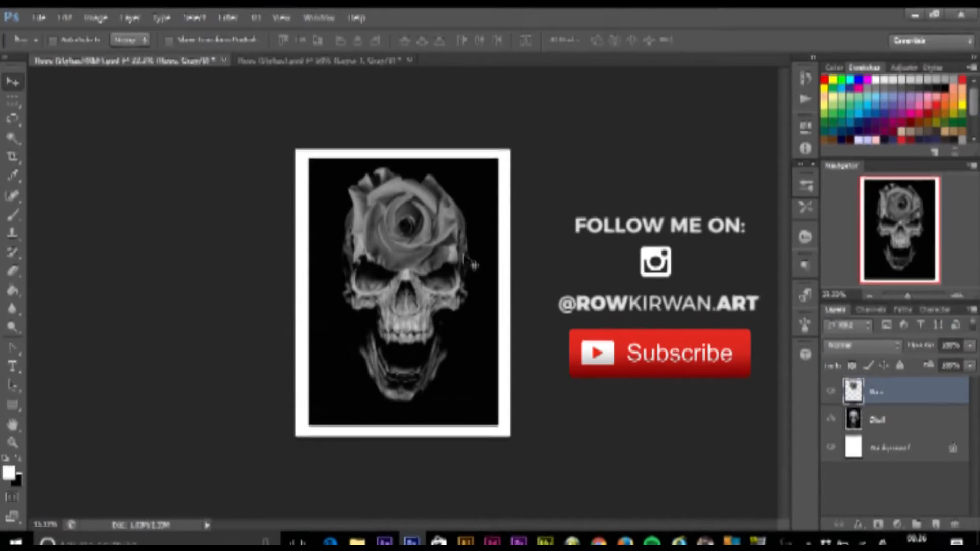
- Try moving the locked Background layer, dismiss the locked-layer warning and reselect the Rose layer
{"action": "key", "text": "ctrl+alt+z"}
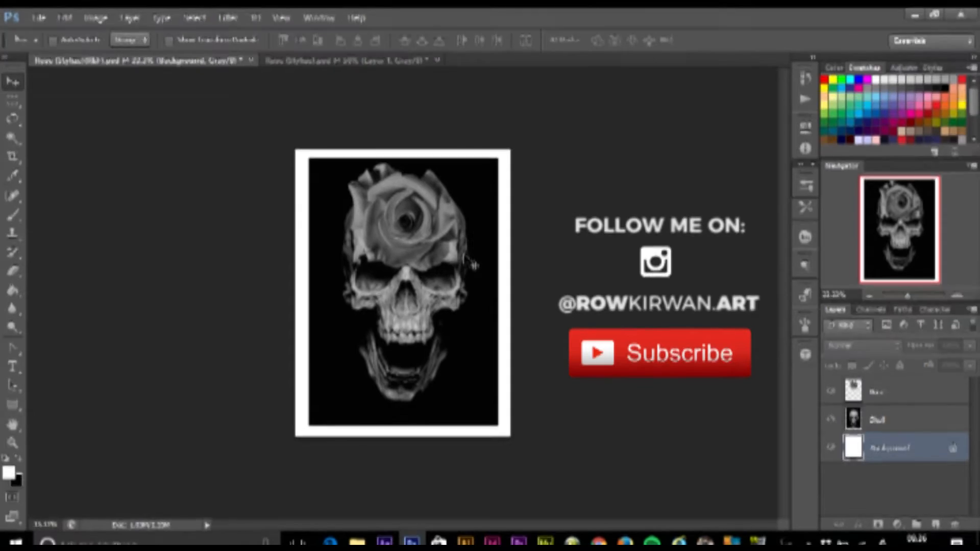
{"action": "left_click", "coordinate": [420, 236]}
{"action": "left_click", "coordinate": [506, 215]}
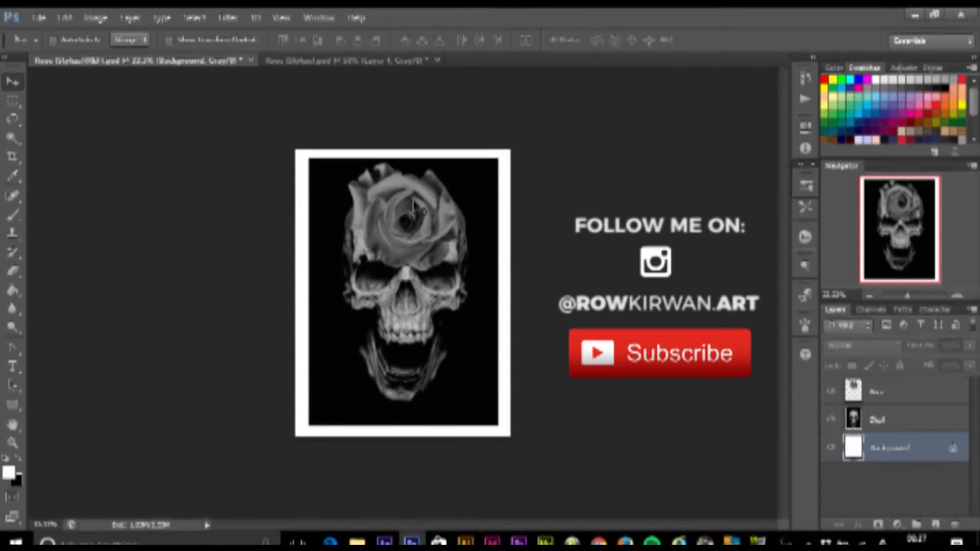
{"action": "left_click", "coordinate": [942, 397]}
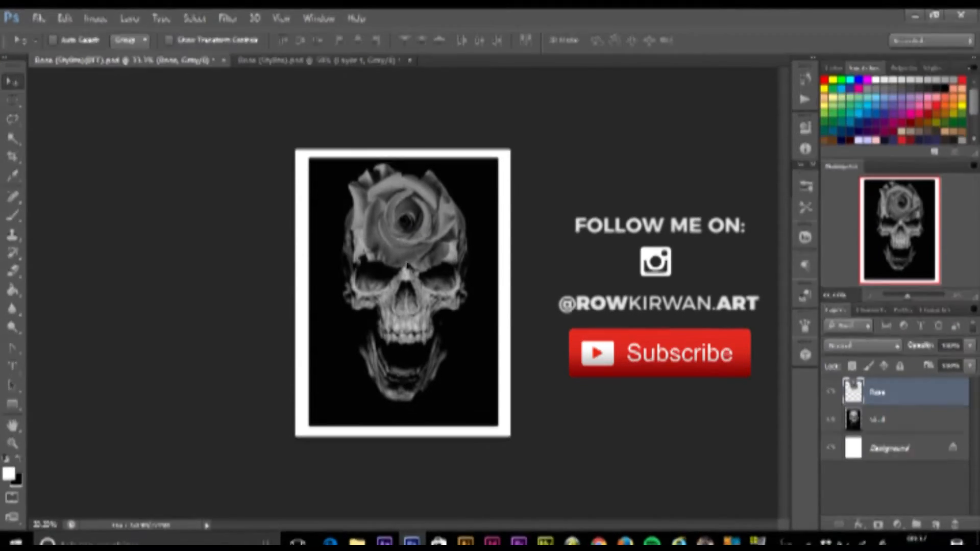
- Switch to the Eraser and set its brush hardness to 0
{"action": "left_click", "coordinate": [23, 271]}
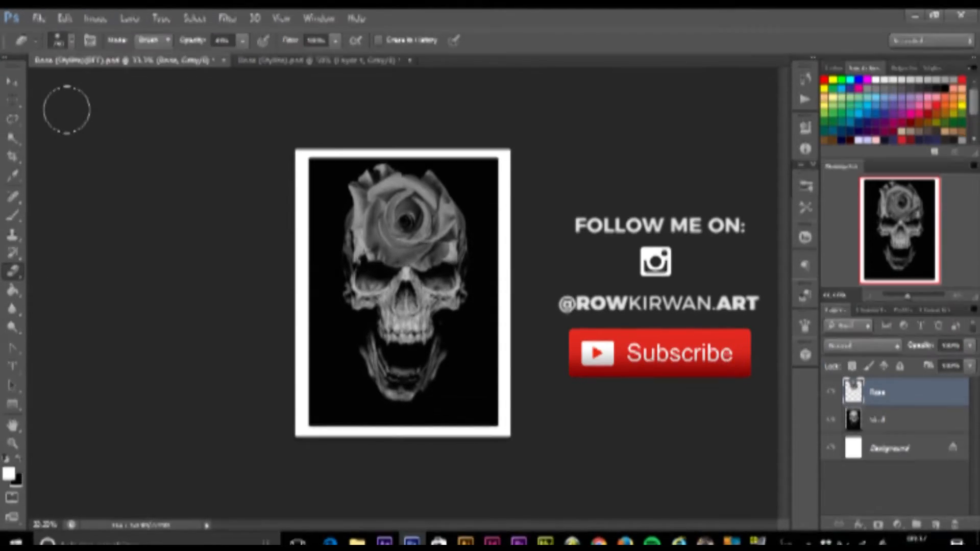
{"action": "left_click", "coordinate": [67, 40]}
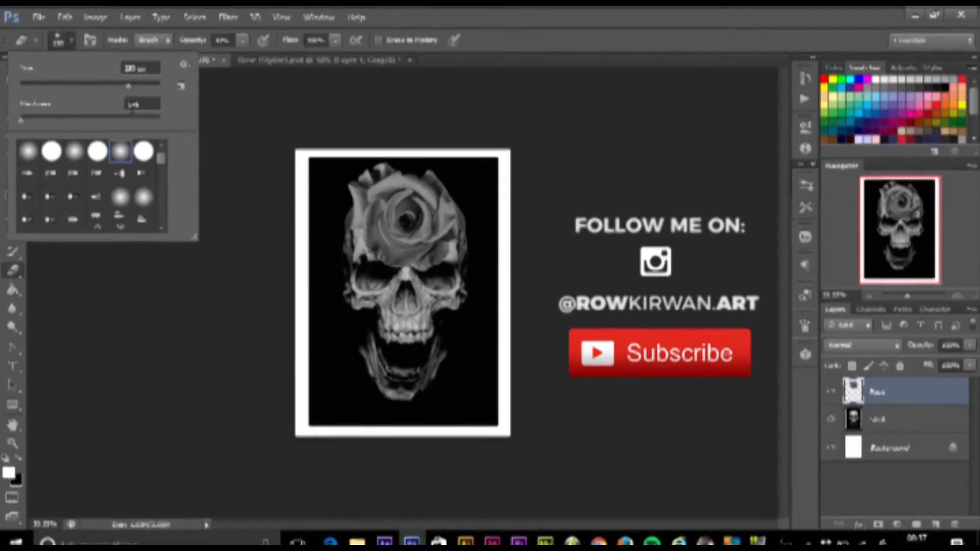
{"action": "left_click", "coordinate": [142, 105]}
{"action": "key", "text": "Return"}
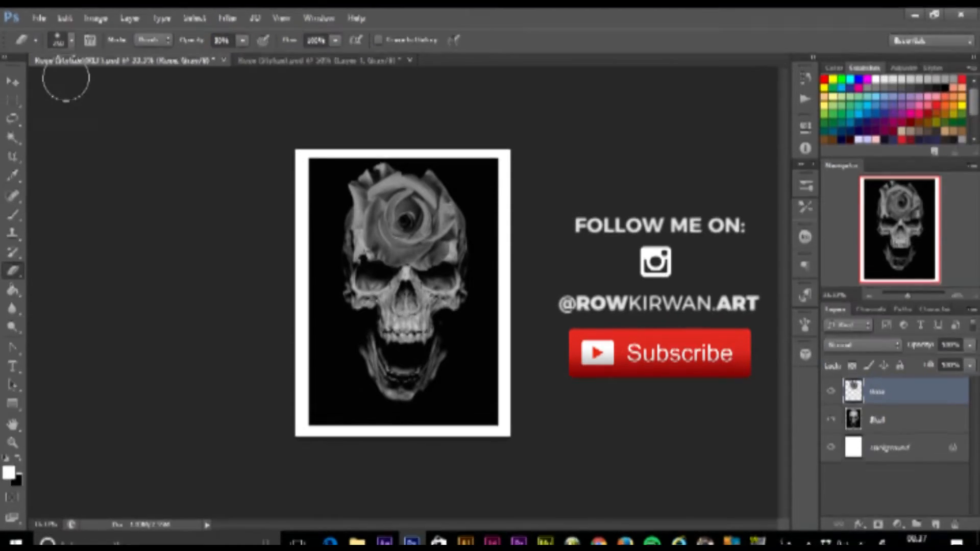
- Lower the eraser brush opacity in the options bar and confirm it
{"action": "left_click", "coordinate": [242, 39]}
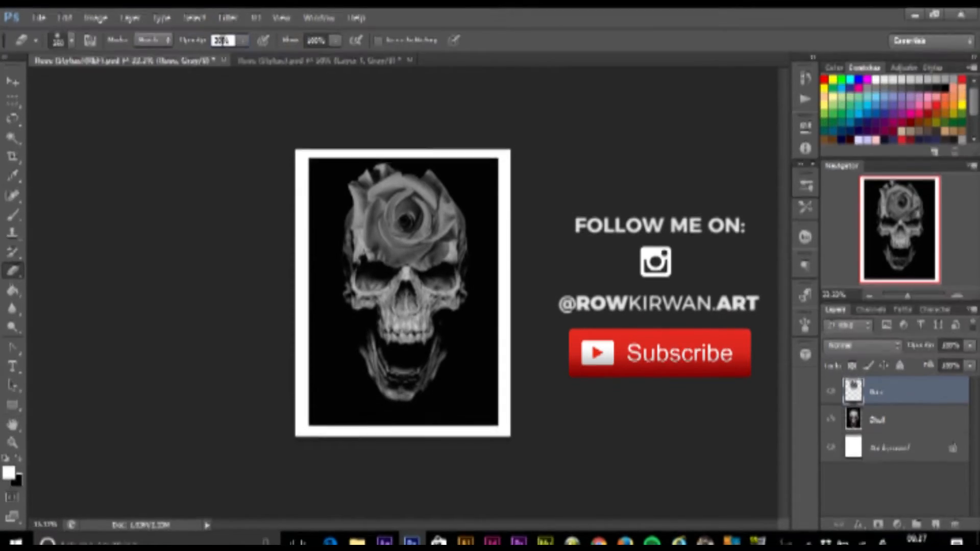
{"action": "left_click_drag", "start_coordinate": [242, 58], "coordinate": [230, 57]}
{"action": "key", "text": "Return"}
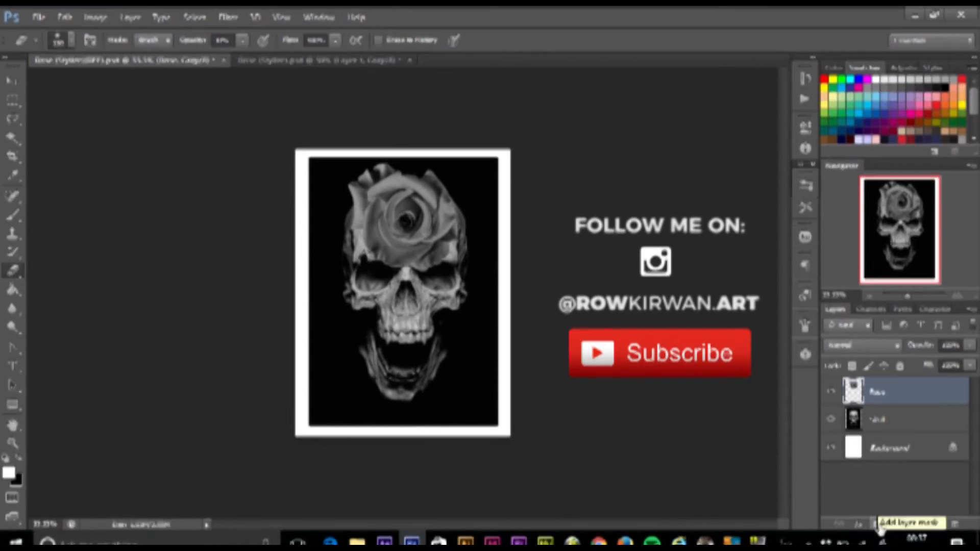
- Add a layer mask to the Rose layer, soften the rose's right side into the skull, and set black as paint colour
{"action": "left_click", "coordinate": [880, 529]}
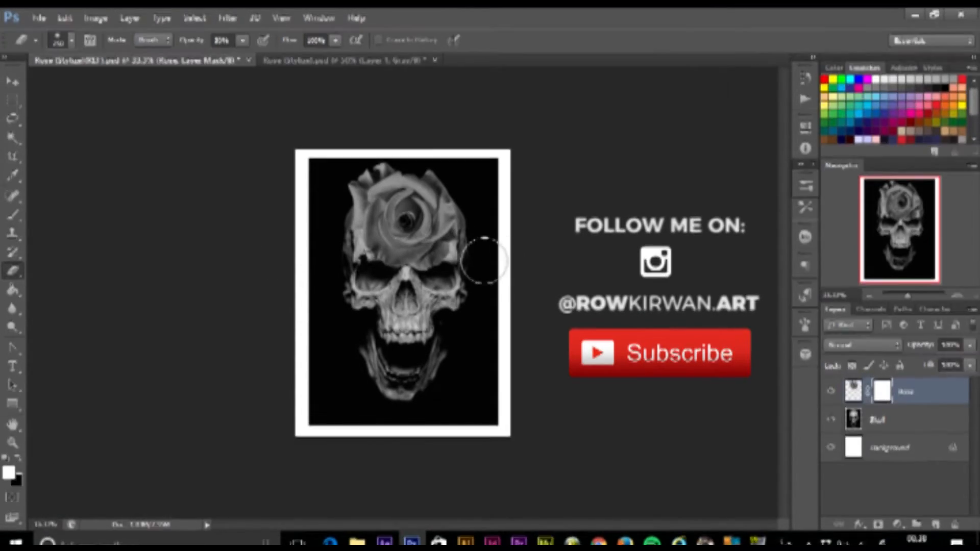
{"action": "mouse_move", "coordinate": [485, 258]}
{"action": "left_mouse_down"}
{"action": "mouse_move", "coordinate": [302, 236]}
{"action": "mouse_move", "coordinate": [333, 219]}
{"action": "mouse_move", "coordinate": [570, 232]}
{"action": "left_mouse_up"}
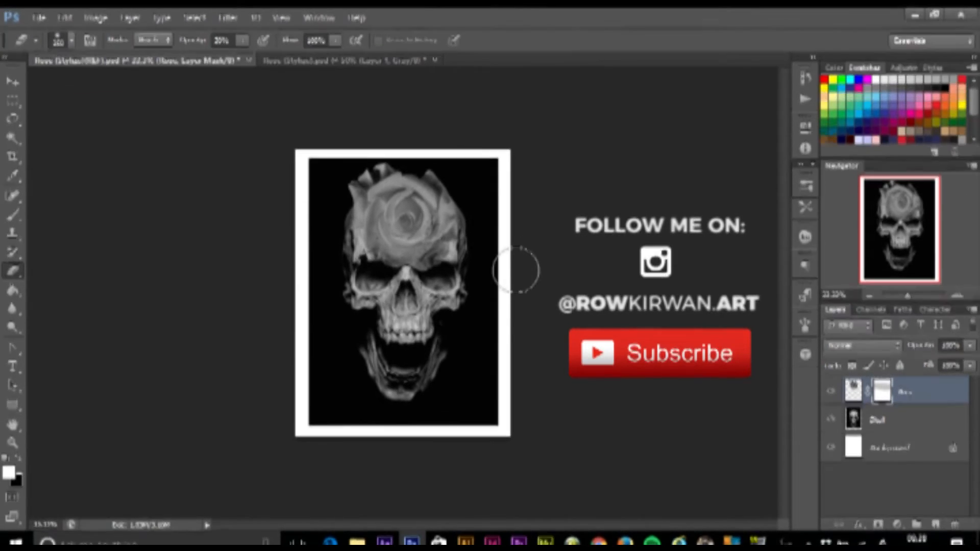
{"action": "left_click", "coordinate": [21, 463]}
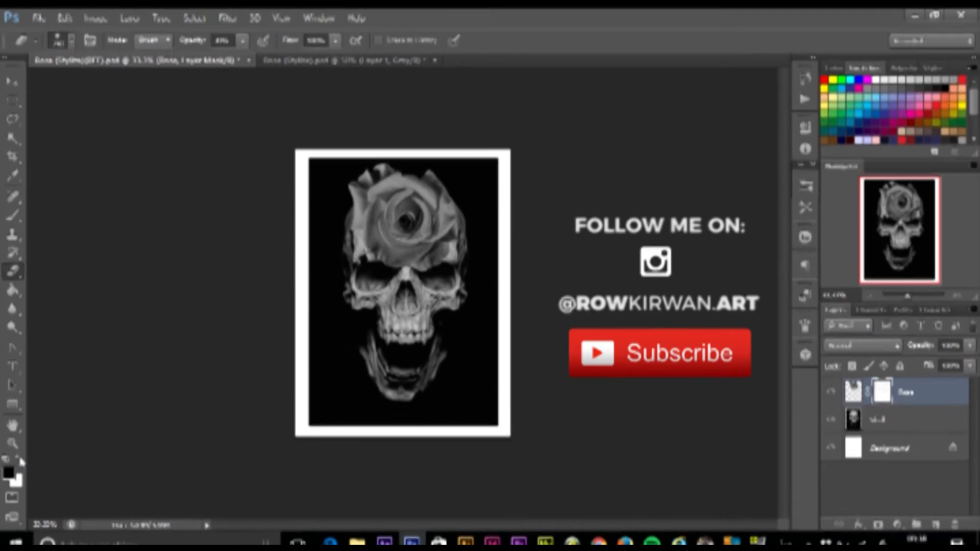
- Swap colours so white is the mask painting colour again
{"action": "key", "text": "x"}
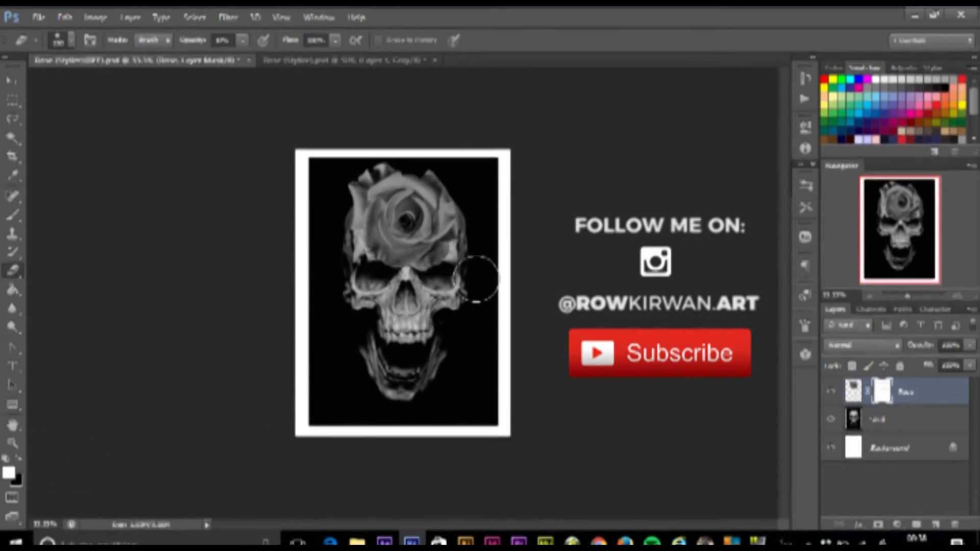